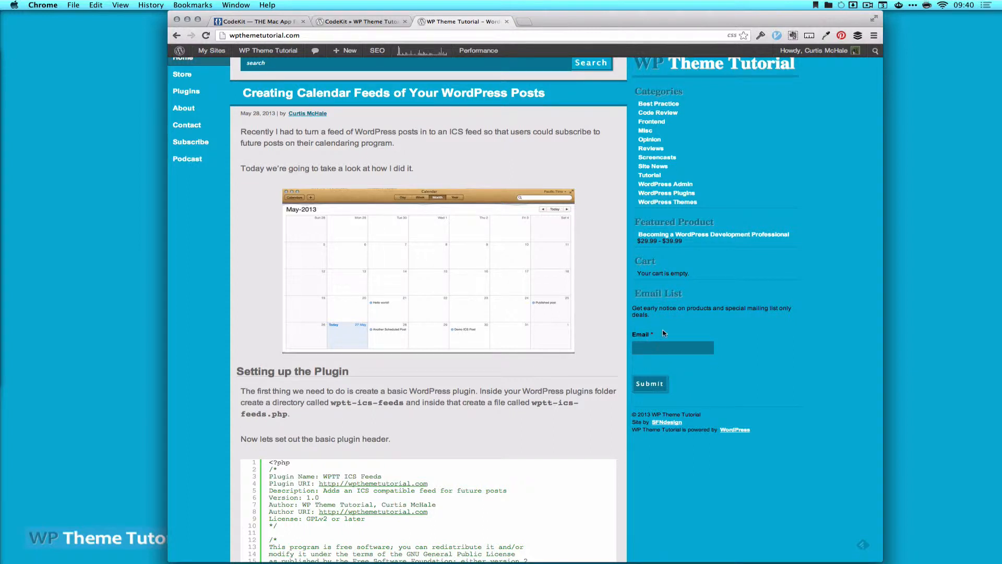
- Close the open WP Theme Tutorial post, look through the posts tagged CodeKit, and close that page too
click(507, 21)
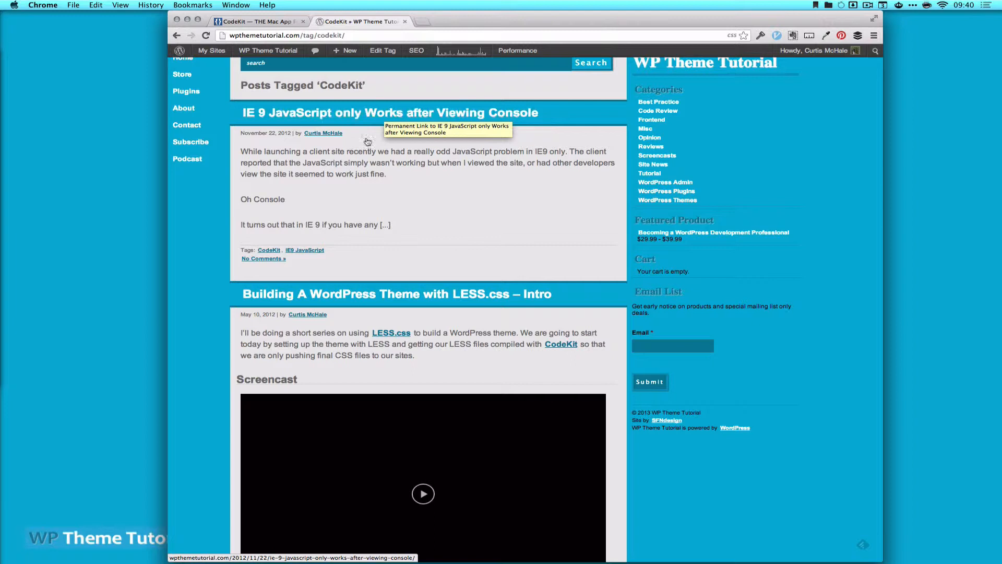
scroll(208, 306, down, 5)
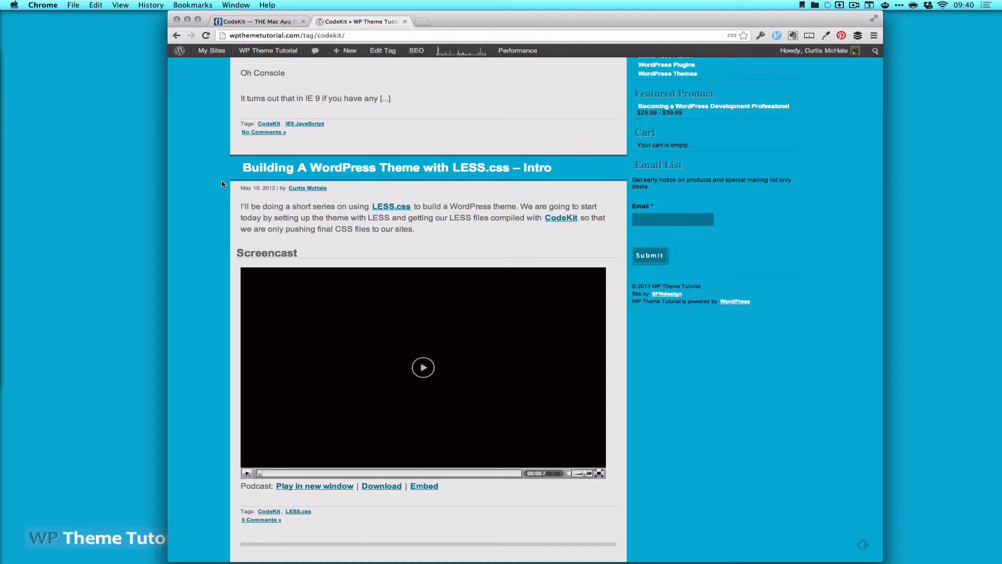
click(405, 21)
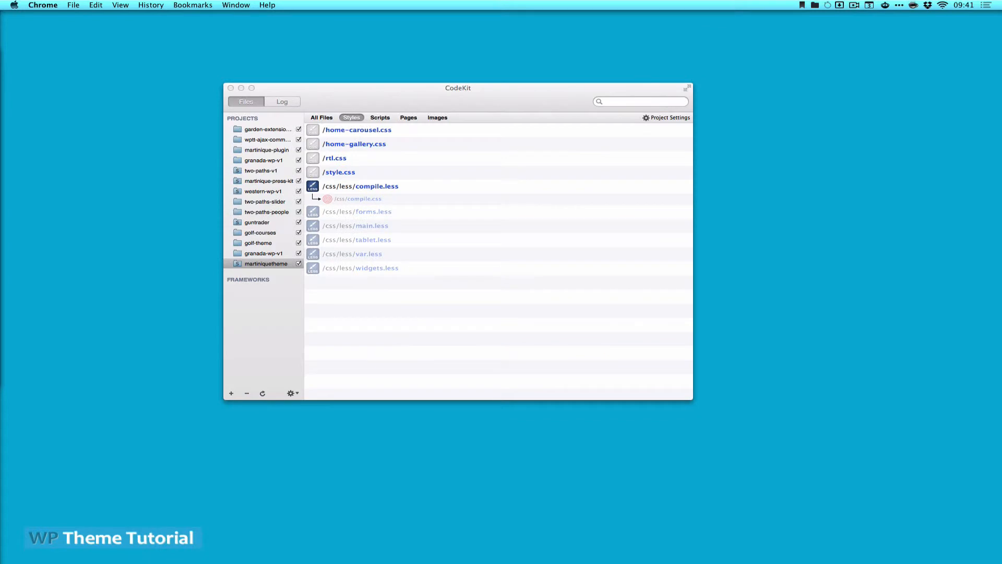
- Switch to CodeKit and examine the martiniquetheme project's full file list, its style files and the compile.css output file
click(388, 96)
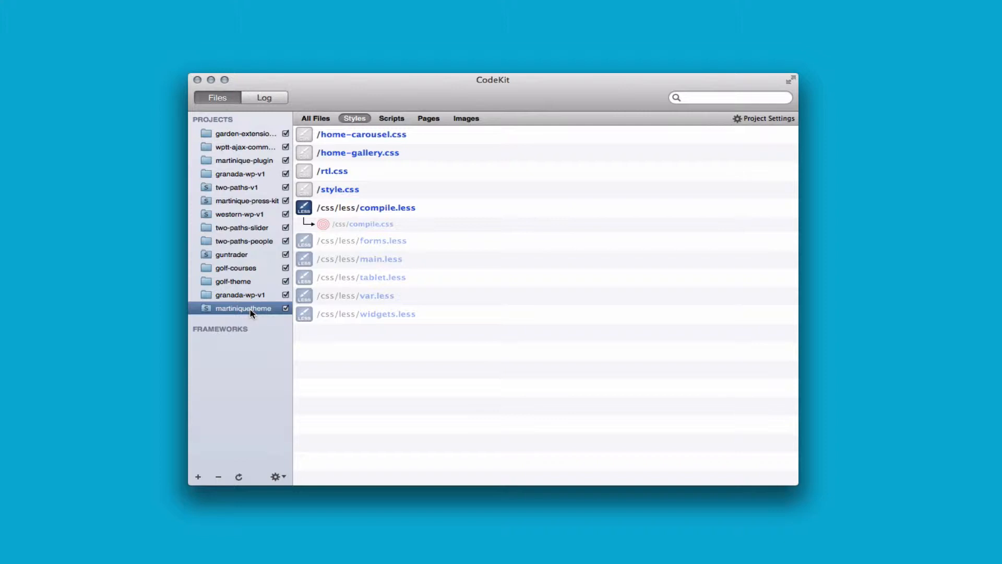
click(315, 118)
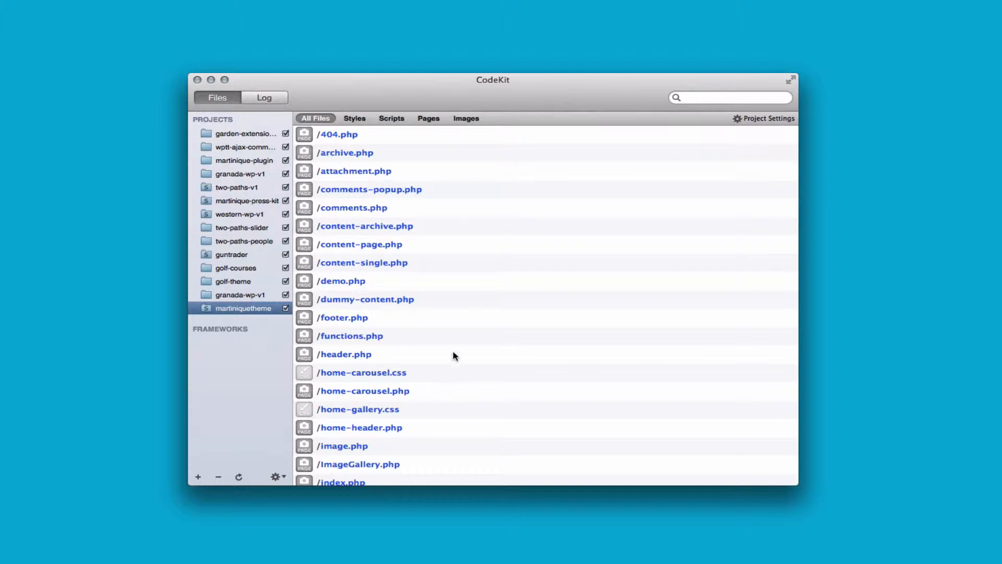
scroll(469, 340, down, 5)
scroll(468, 340, down, 5)
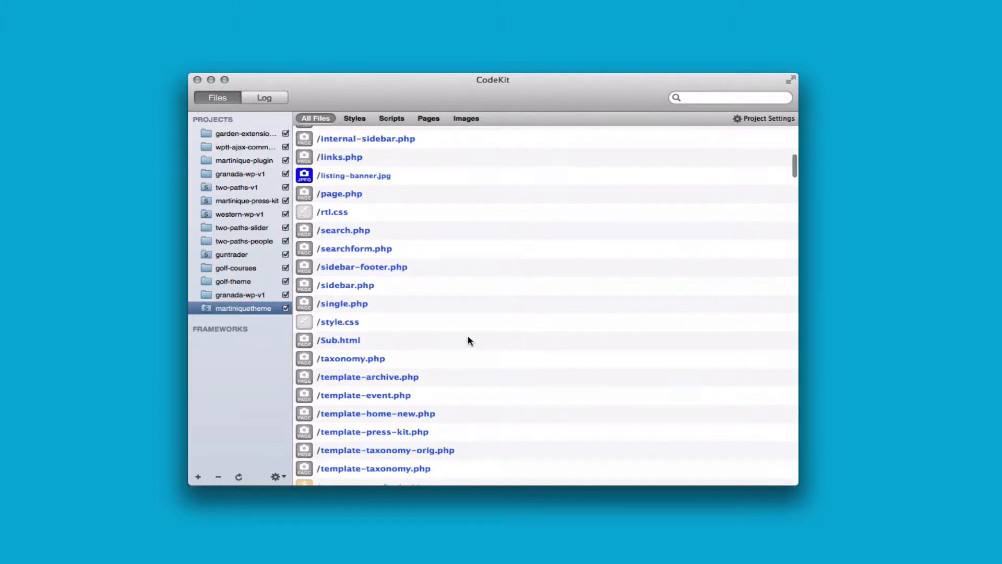
click(355, 119)
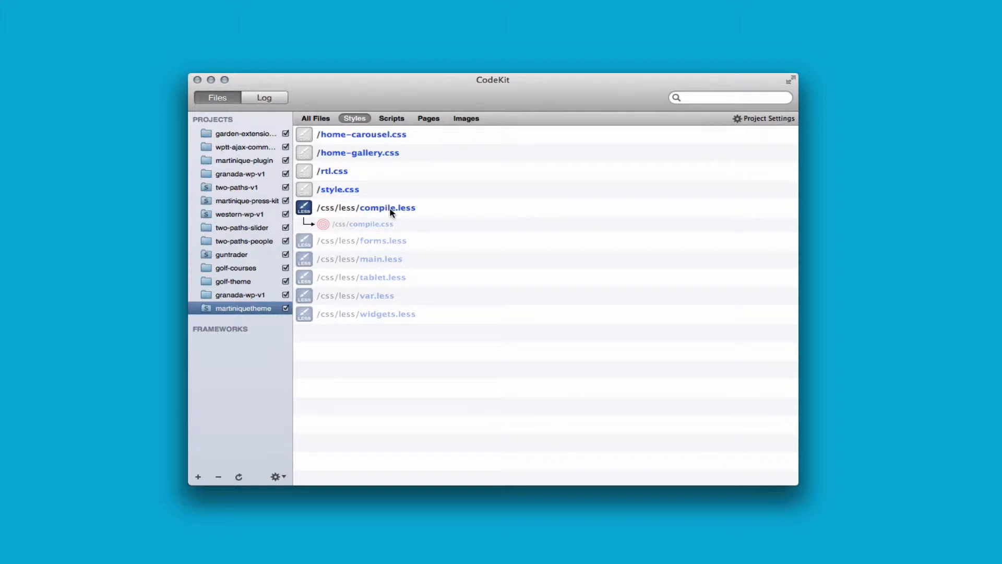
click(365, 226)
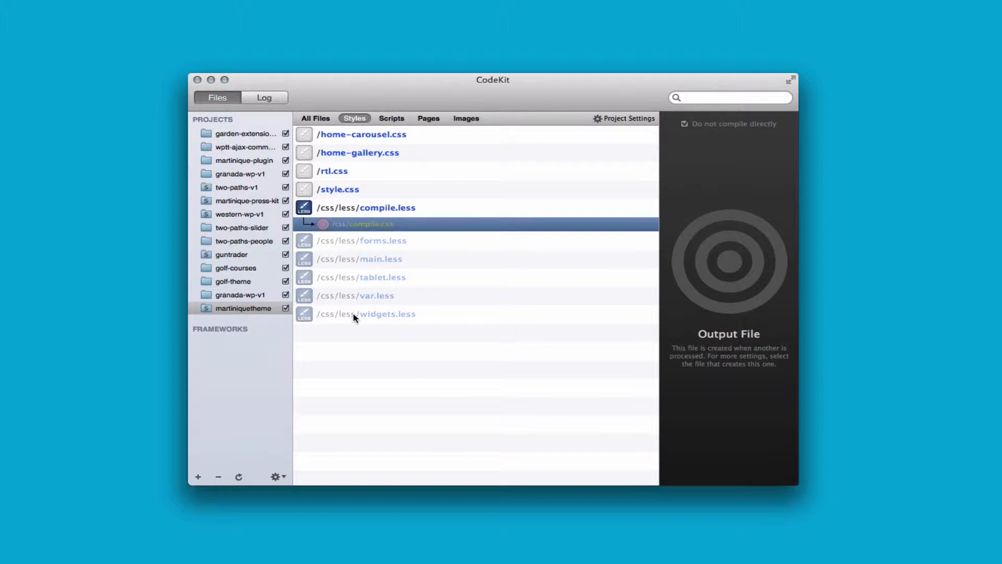
- Review martiniquetheme's script files and compare them with the scripts in the two-paths-v1 project
click(391, 119)
scroll(459, 295, down, 10)
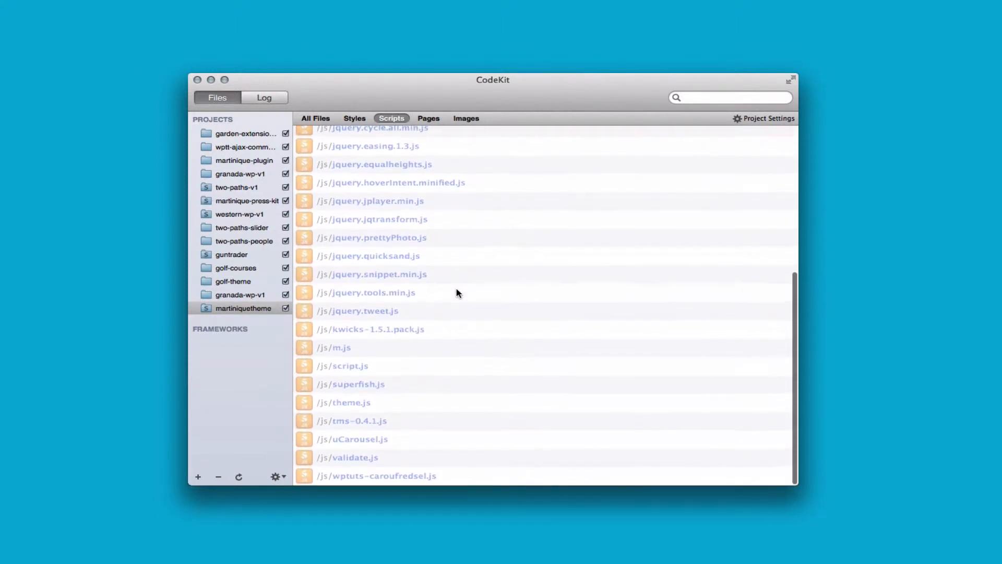
scroll(458, 294, up, 8)
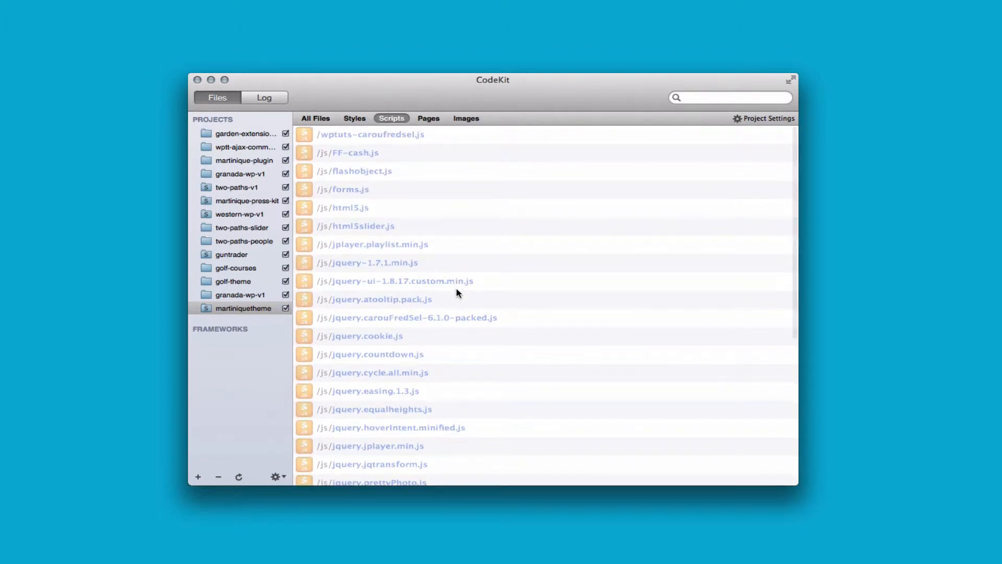
click(215, 187)
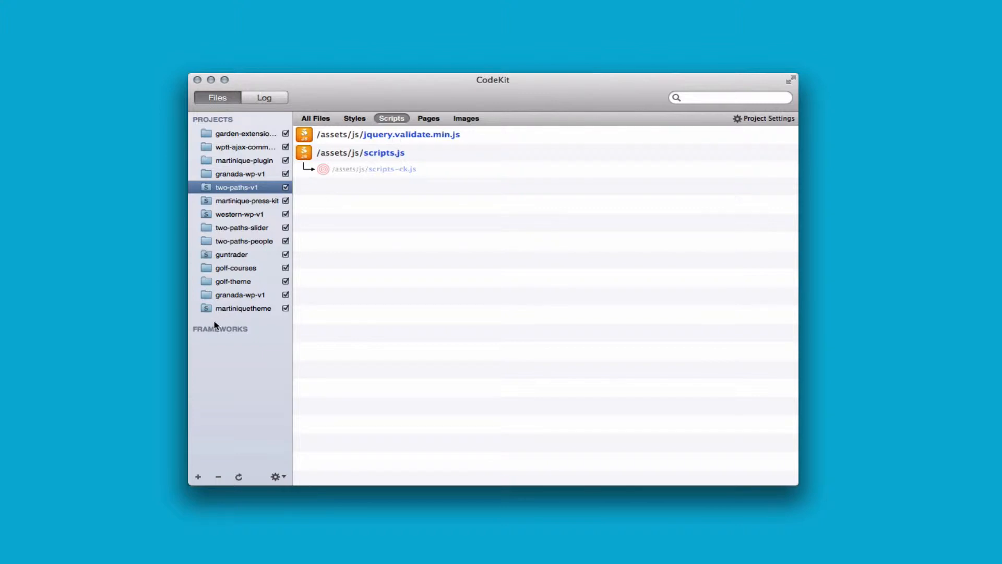
click(231, 309)
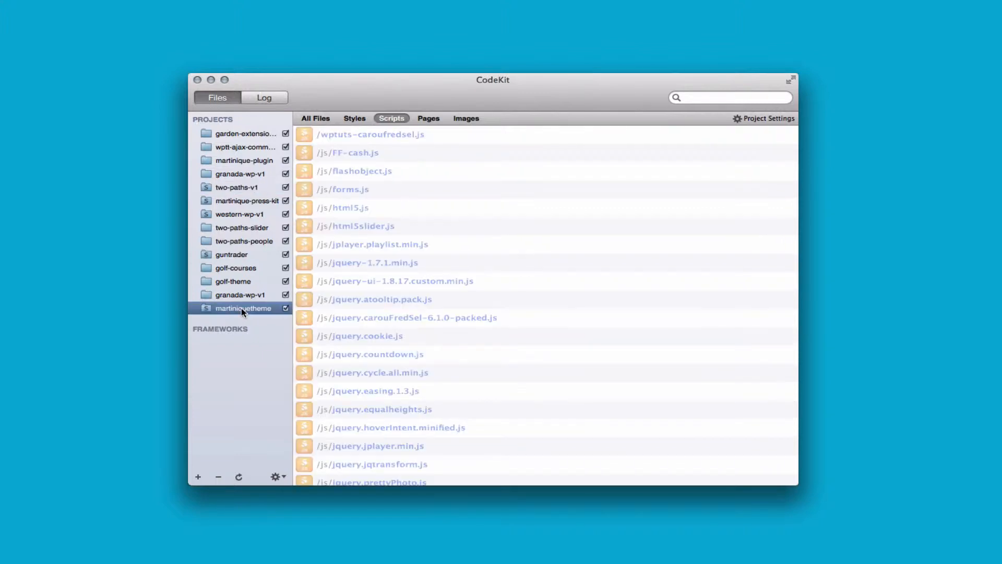
- View martiniquetheme's pages and images, inspect the optimization details of about.jpg, and return to the full file list
click(430, 120)
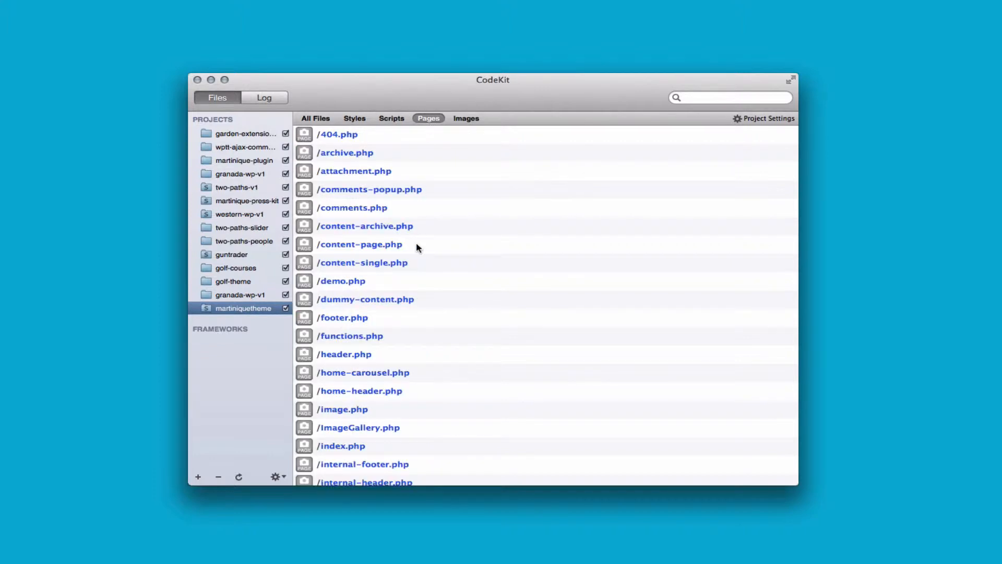
click(469, 119)
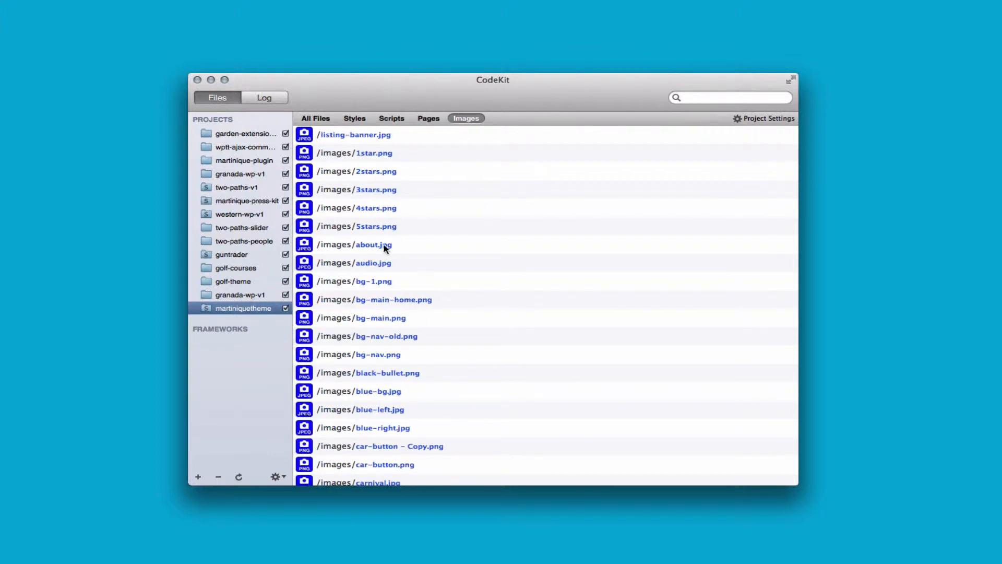
click(385, 249)
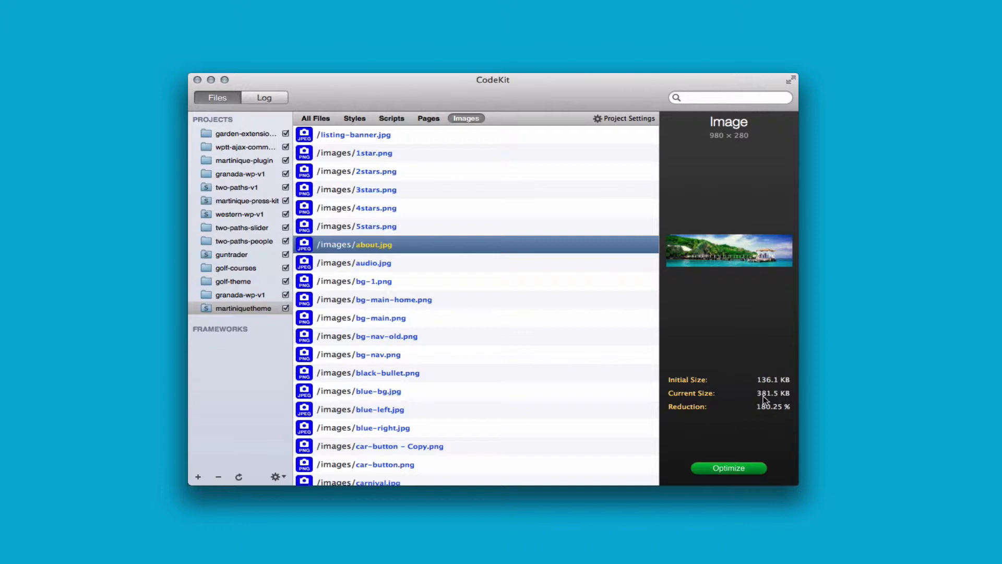
click(316, 119)
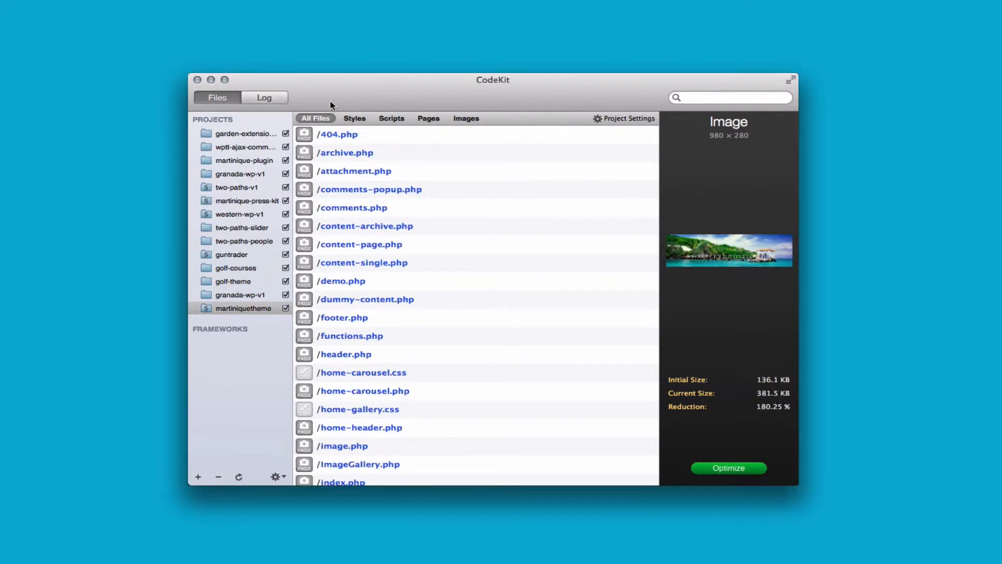
- Review the app-wide preferences for minifiers, Less language options and the Less and Sass output paths, and close the preferences
key(super+comma)
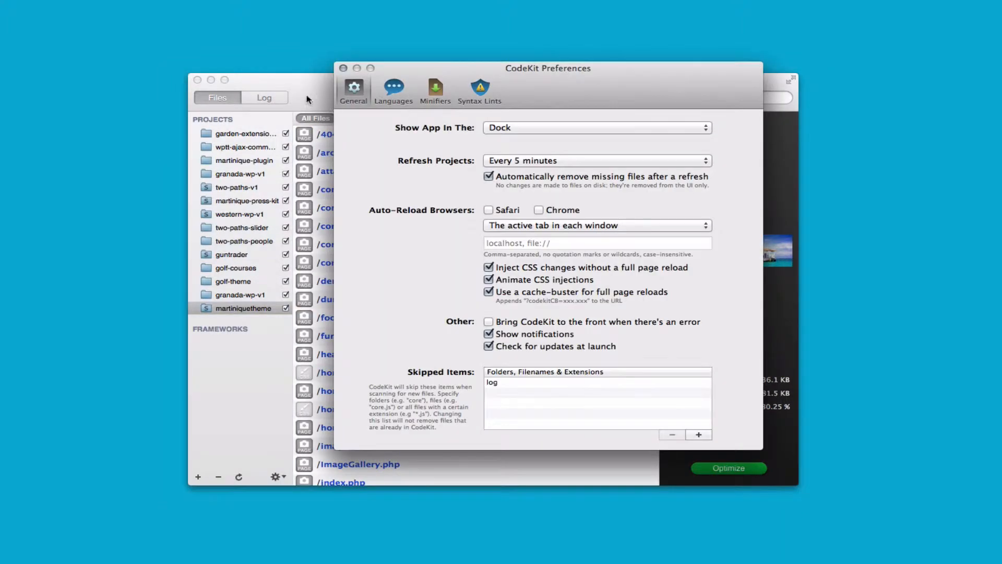
click(435, 90)
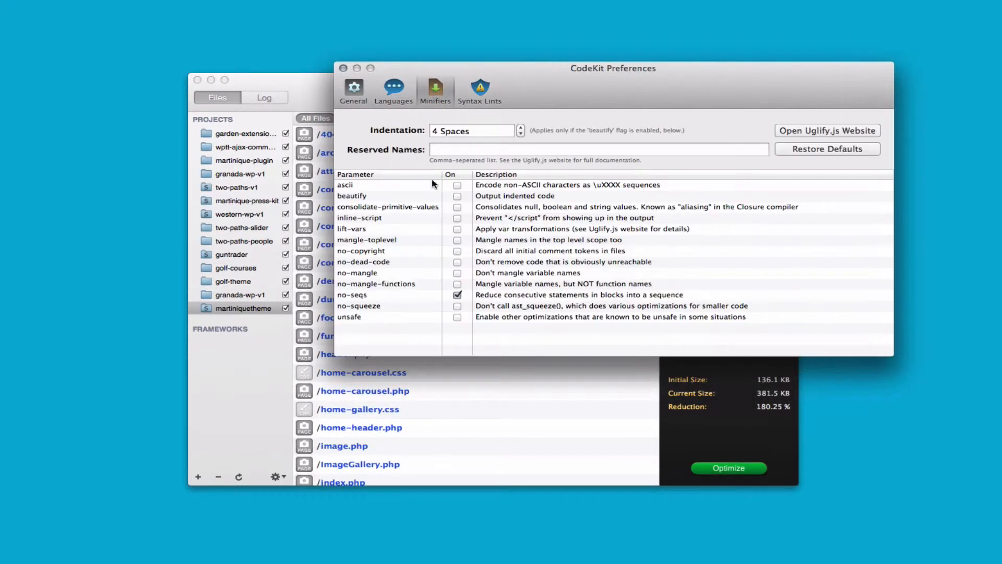
click(394, 88)
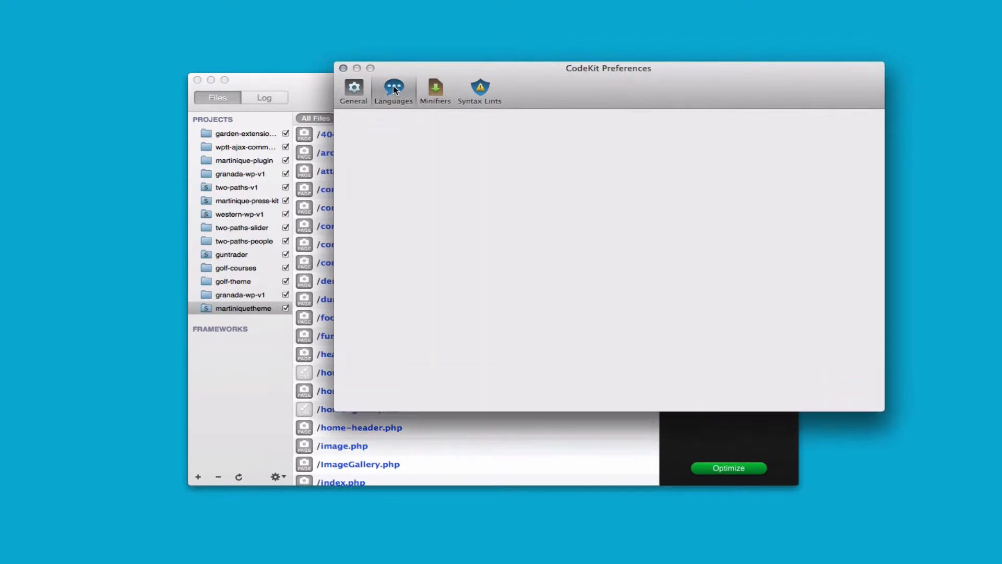
click(387, 142)
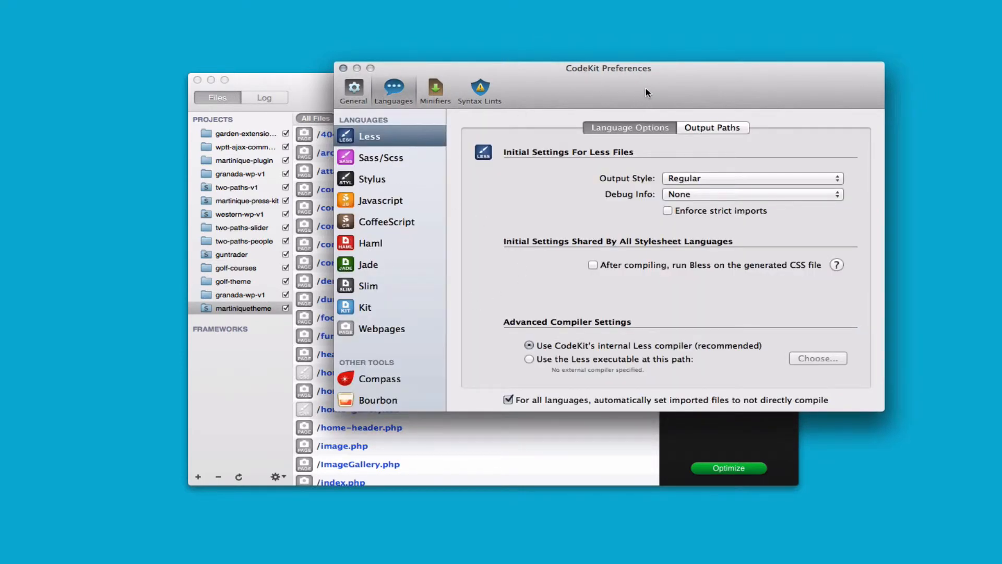
drag(648, 89, 444, 73)
click(509, 112)
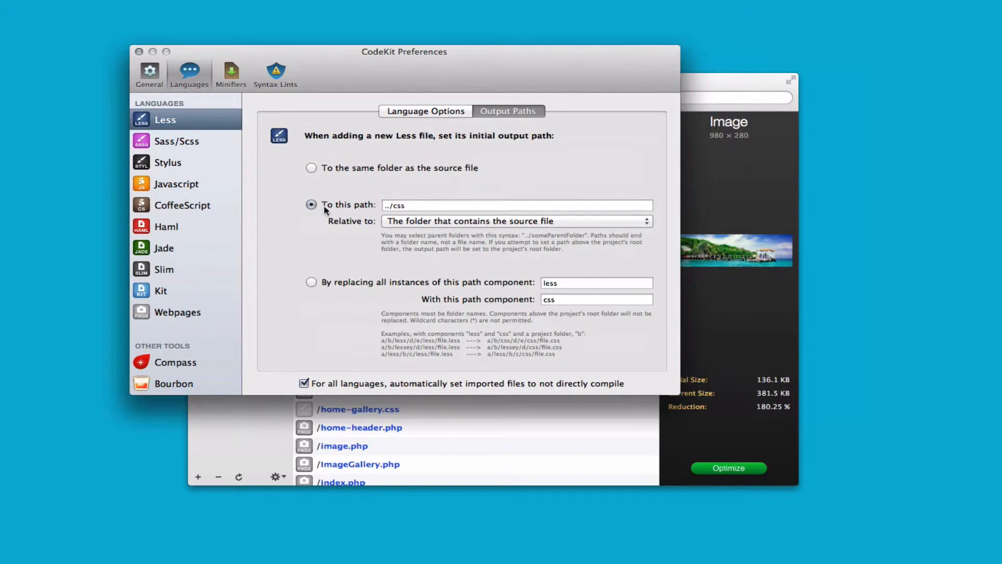
click(177, 142)
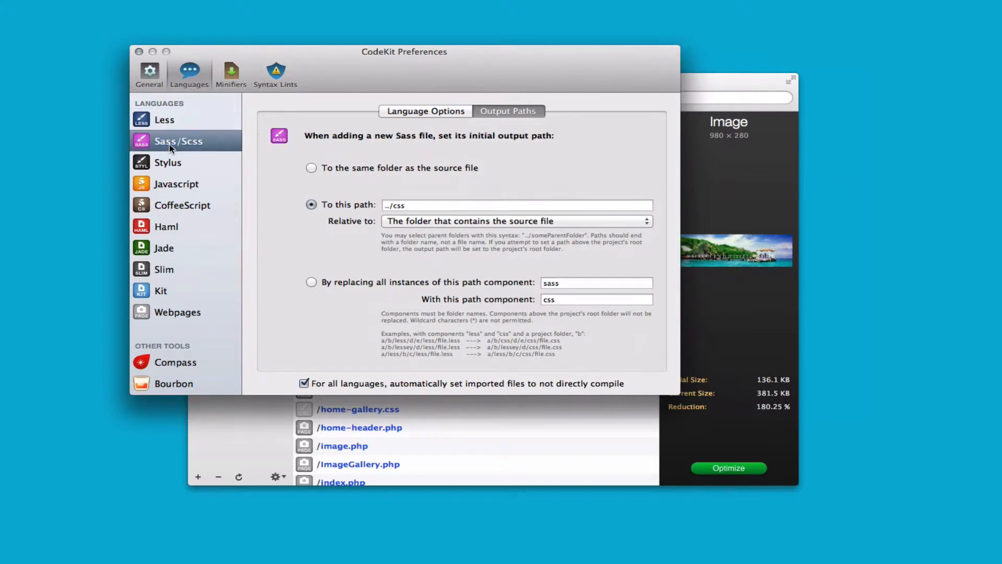
click(138, 52)
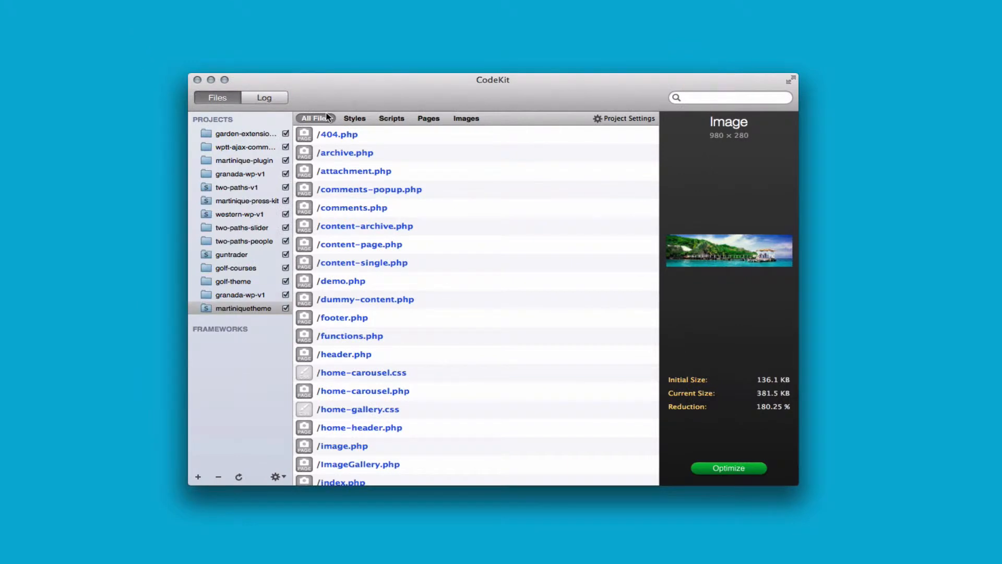
click(221, 307)
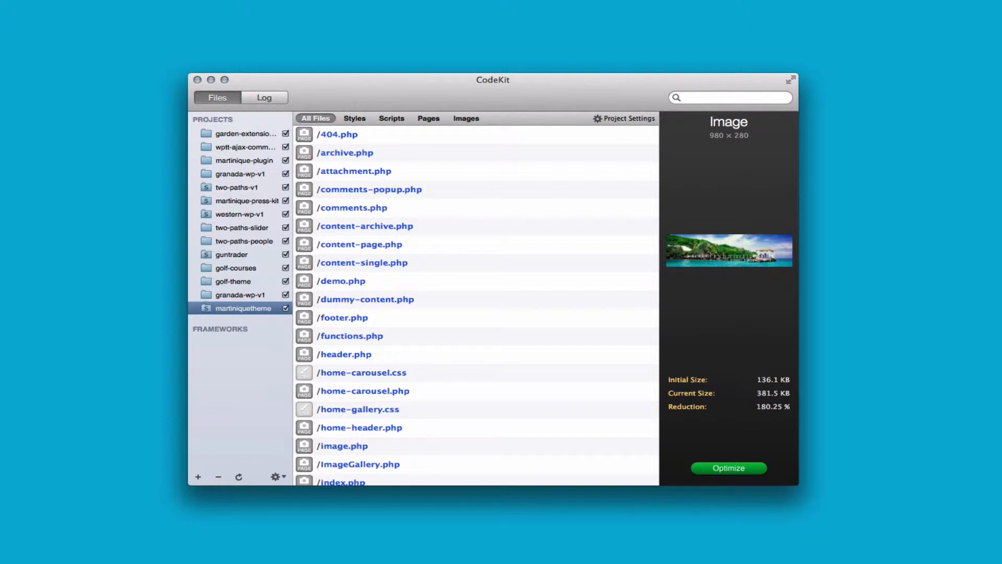
key(super+Tab)
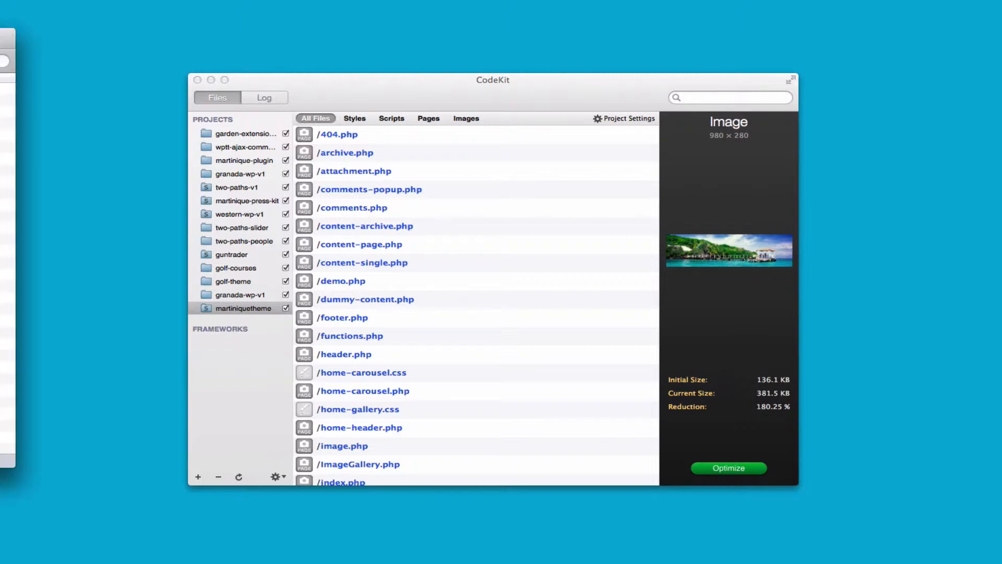
drag(0, 38, 618, 18)
click(261, 172)
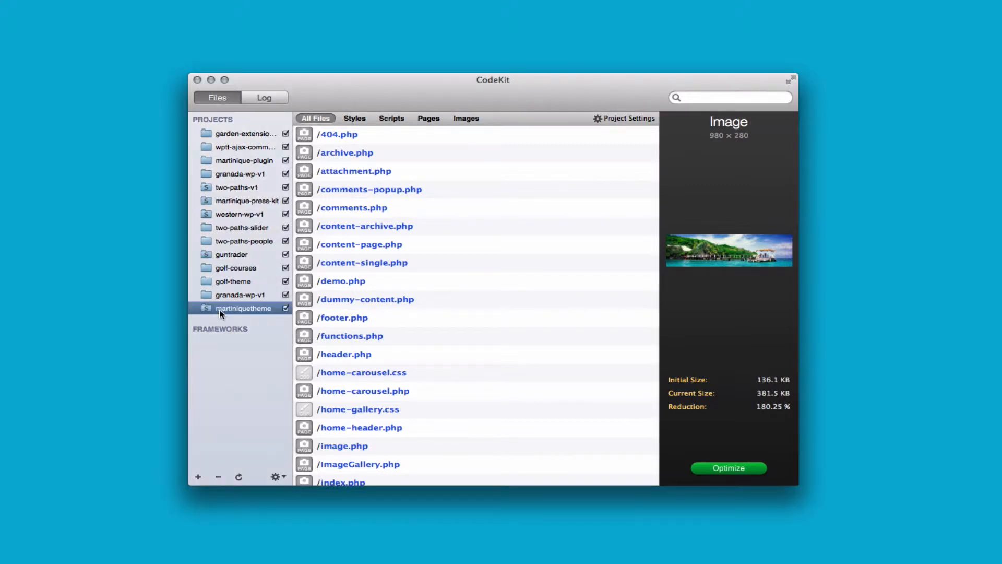
- Compare the project settings commands offered for the martiniquetheme project with those for the granada-wp-v1 project below golf-theme
right_click(223, 310)
mouse_move(258, 349)
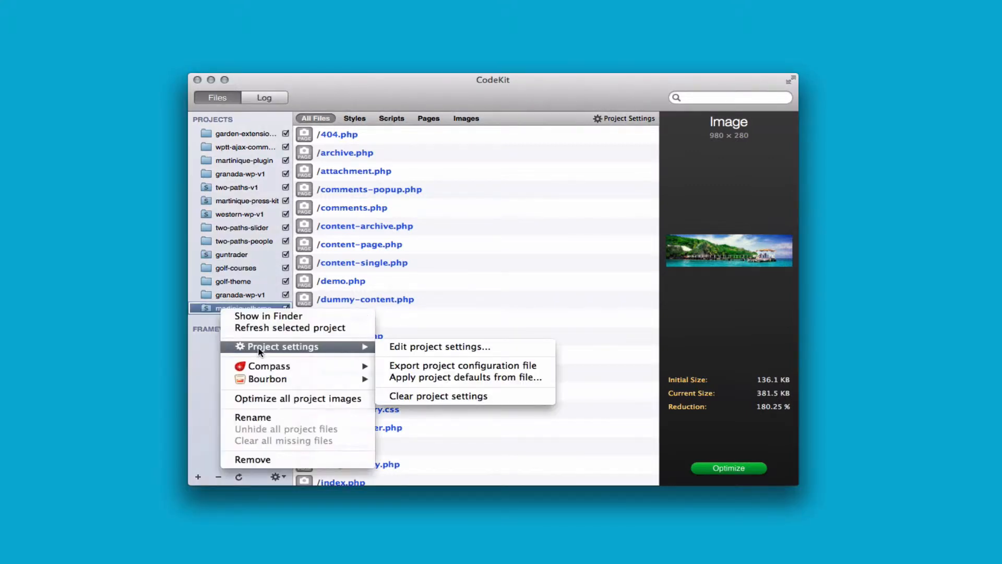
click(438, 348)
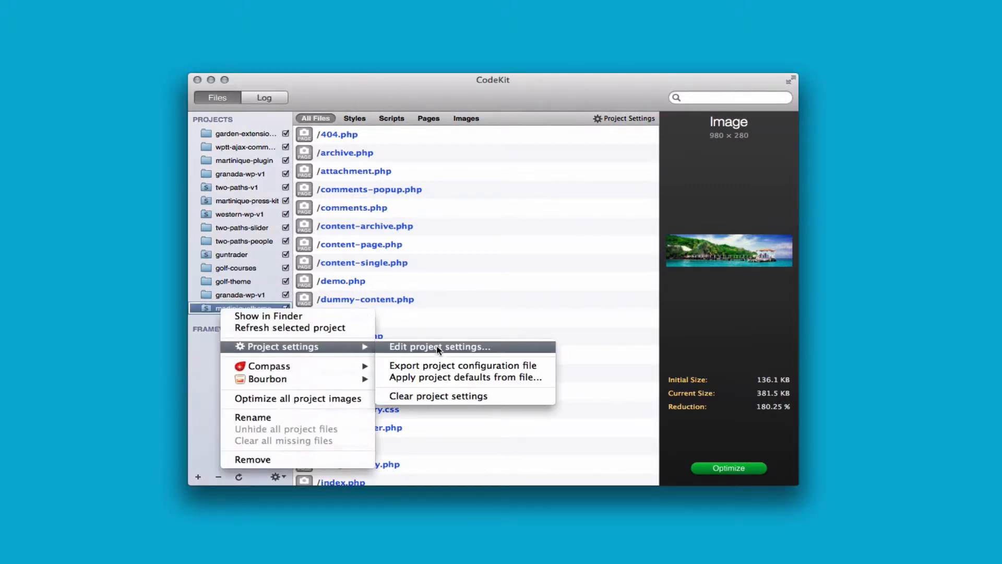
right_click(229, 295)
mouse_move(248, 329)
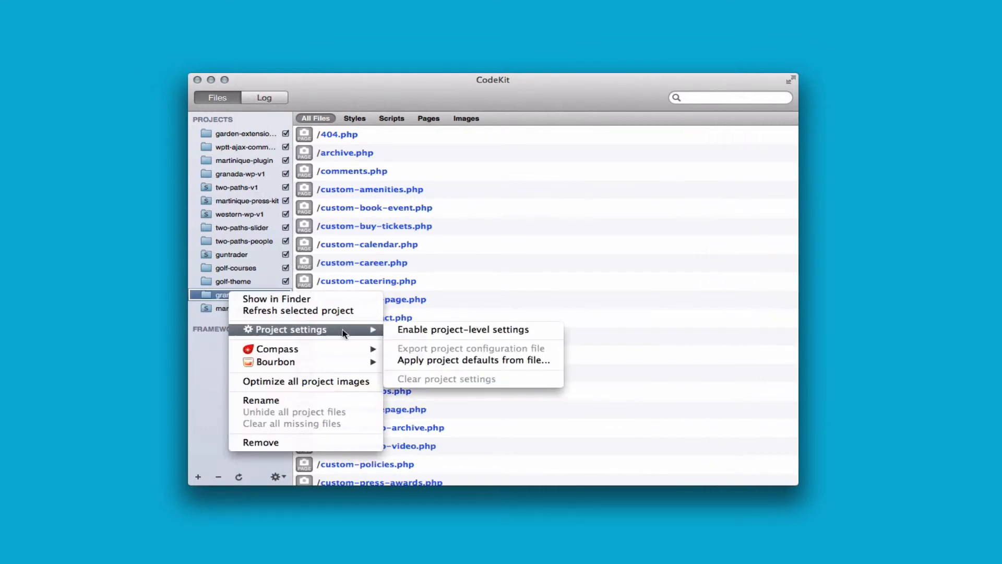
click(205, 362)
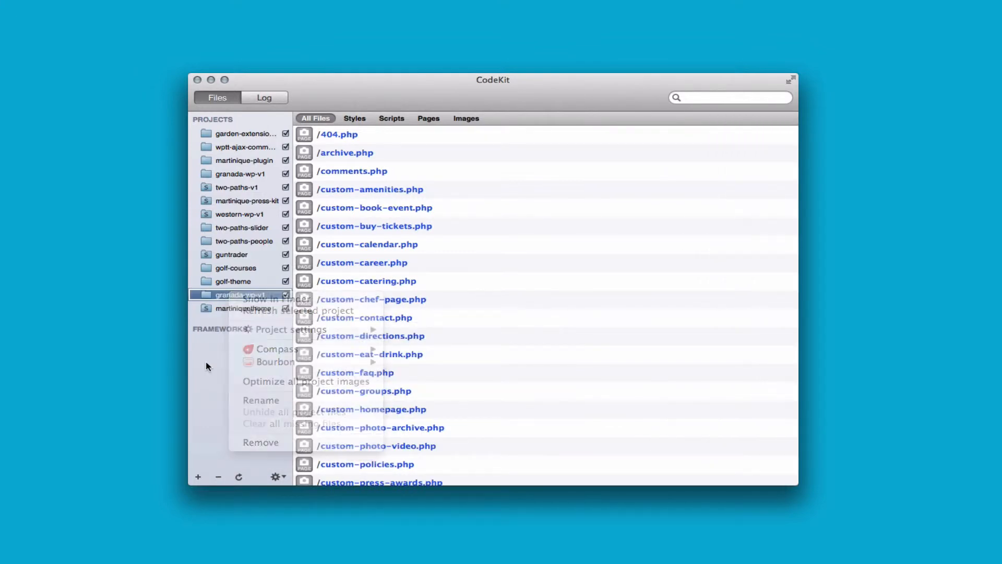
right_click(232, 301)
mouse_move(259, 334)
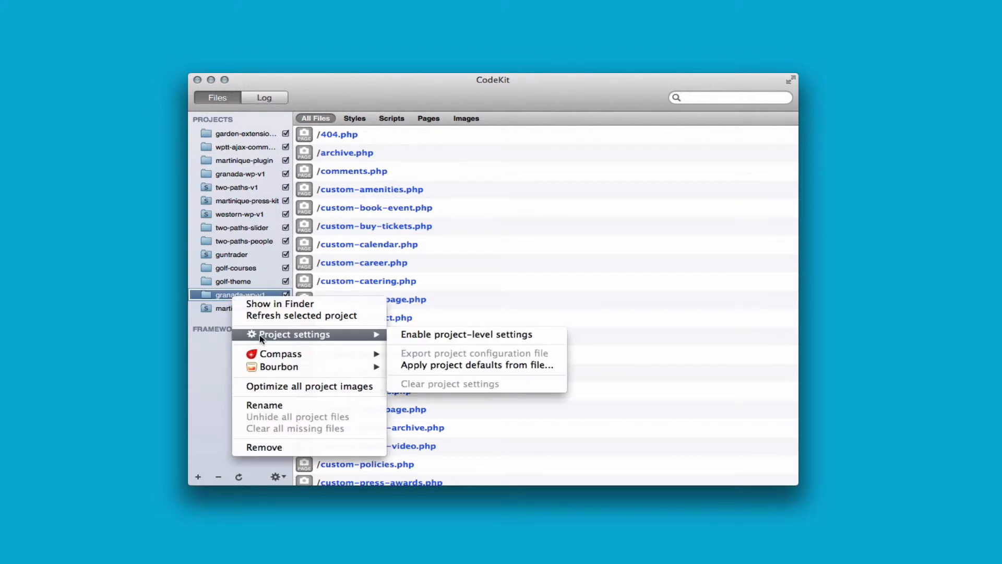
click(437, 335)
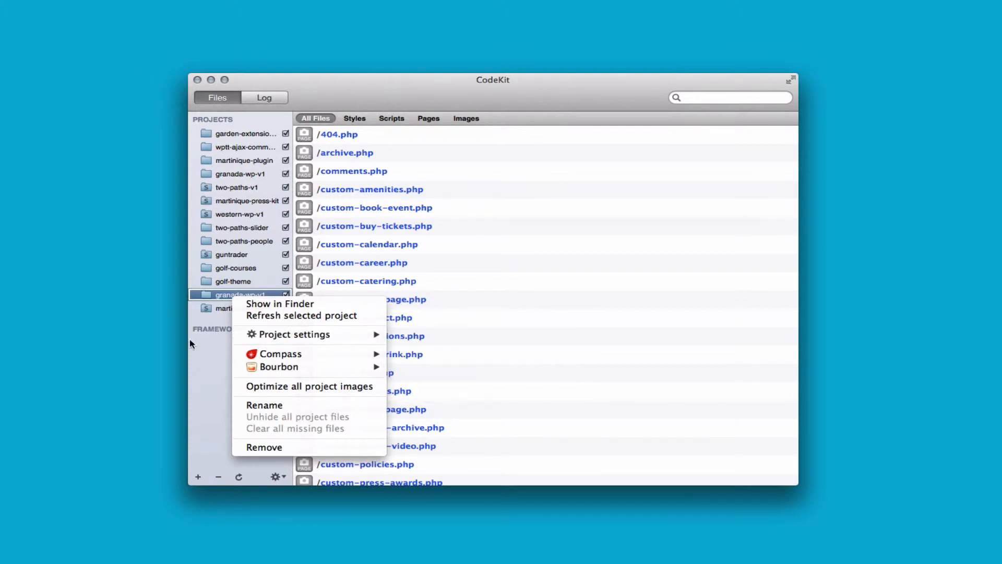
- Open the project-level settings of martiniquetheme for editing and view its Less settings
right_click(212, 309)
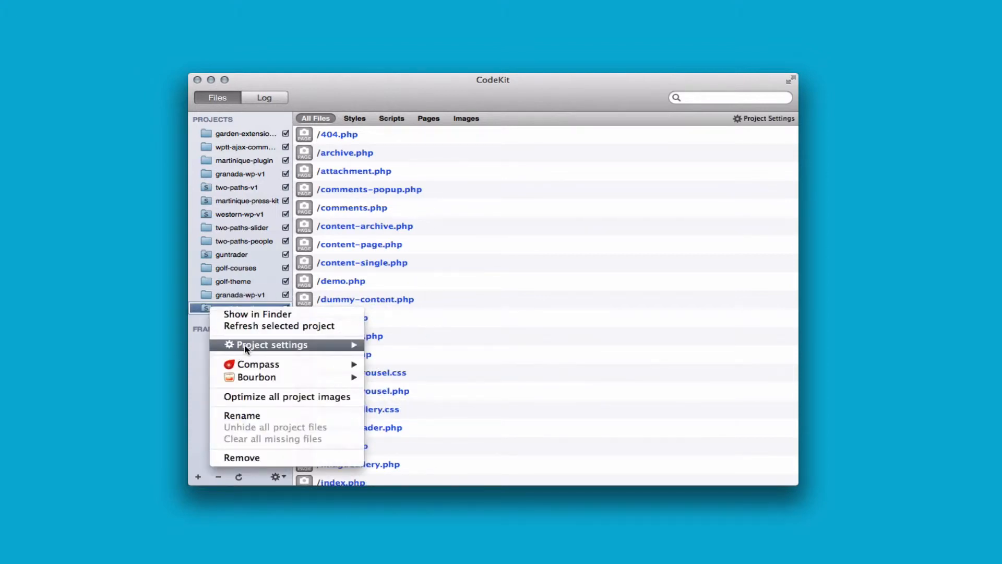
mouse_move(246, 346)
click(437, 348)
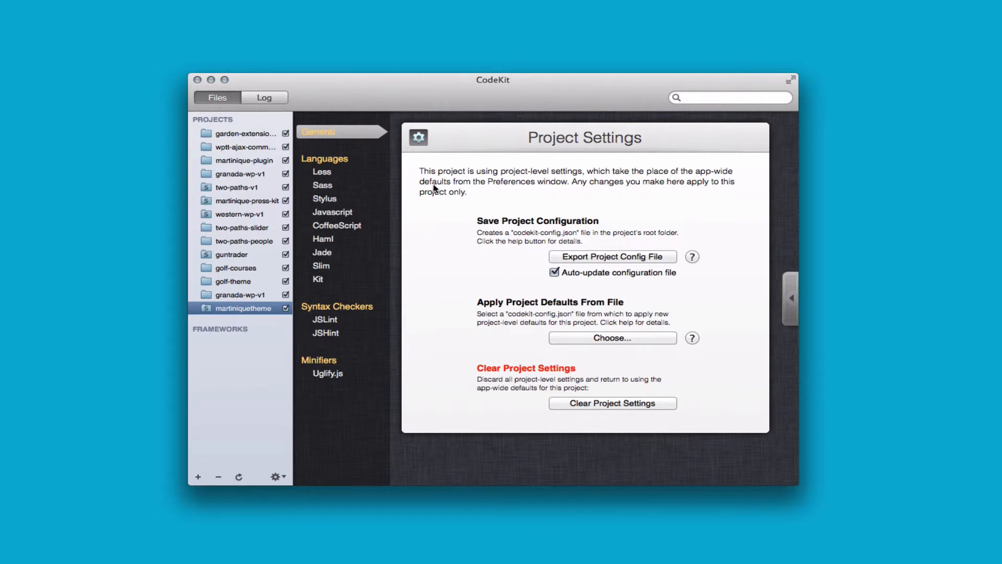
click(326, 173)
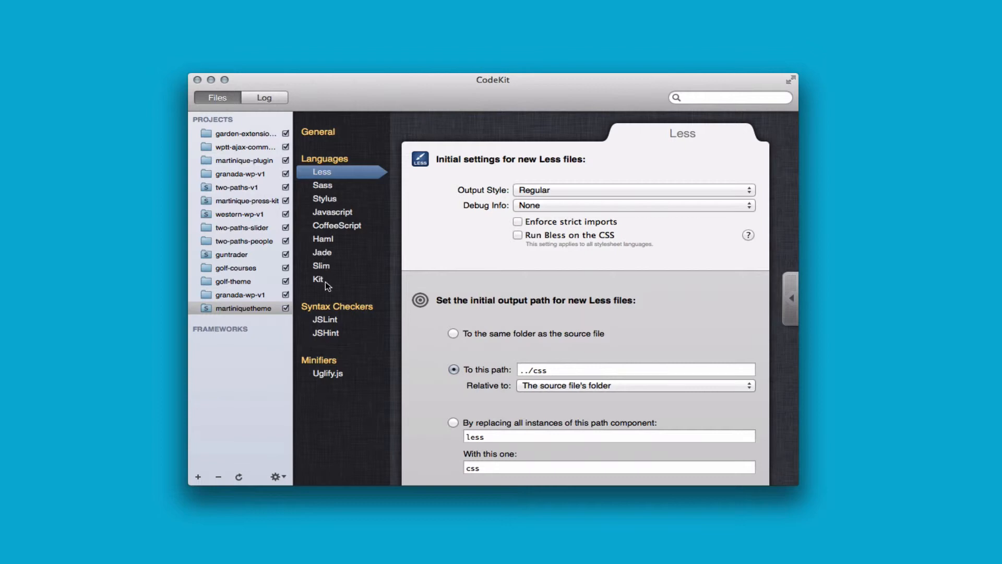
- Review the JSLint and Uglify.js options in martiniquetheme's project-level settings, and close the settings
click(324, 323)
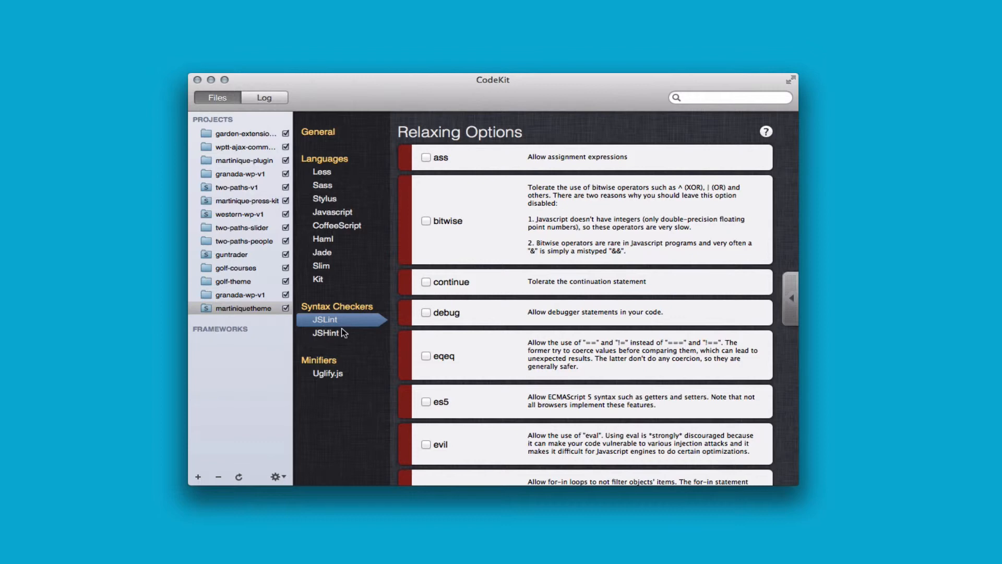
click(325, 374)
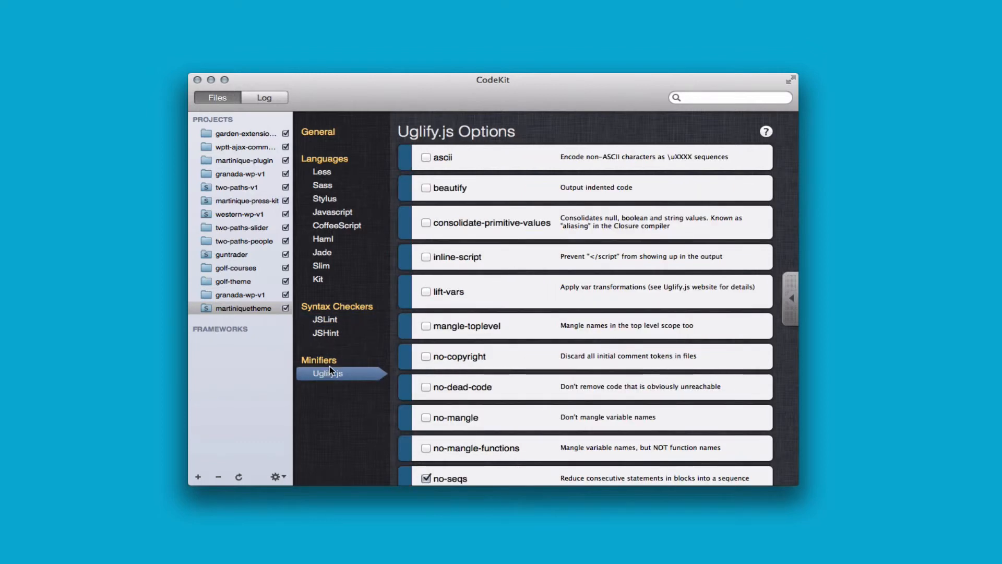
click(324, 320)
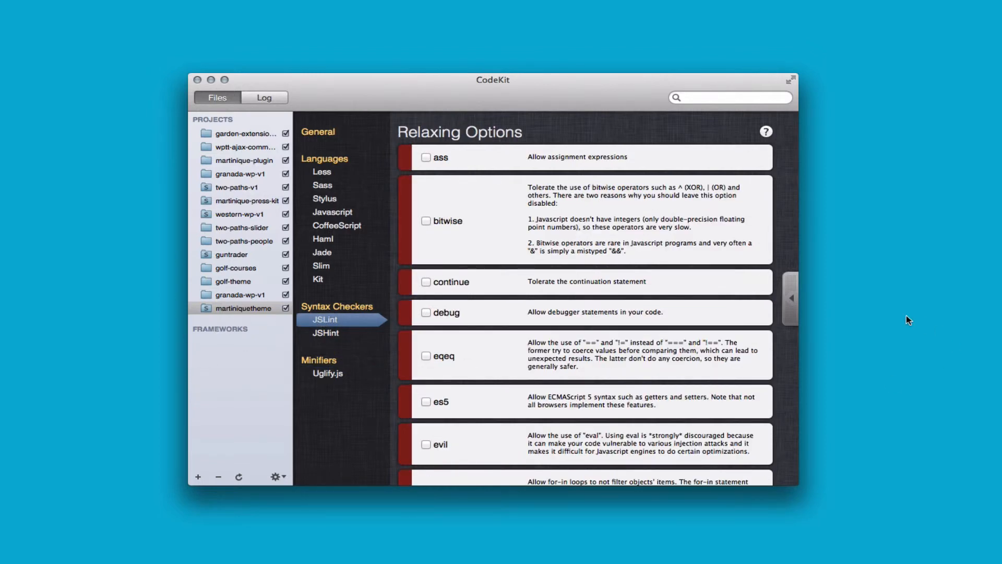
click(789, 299)
click(241, 376)
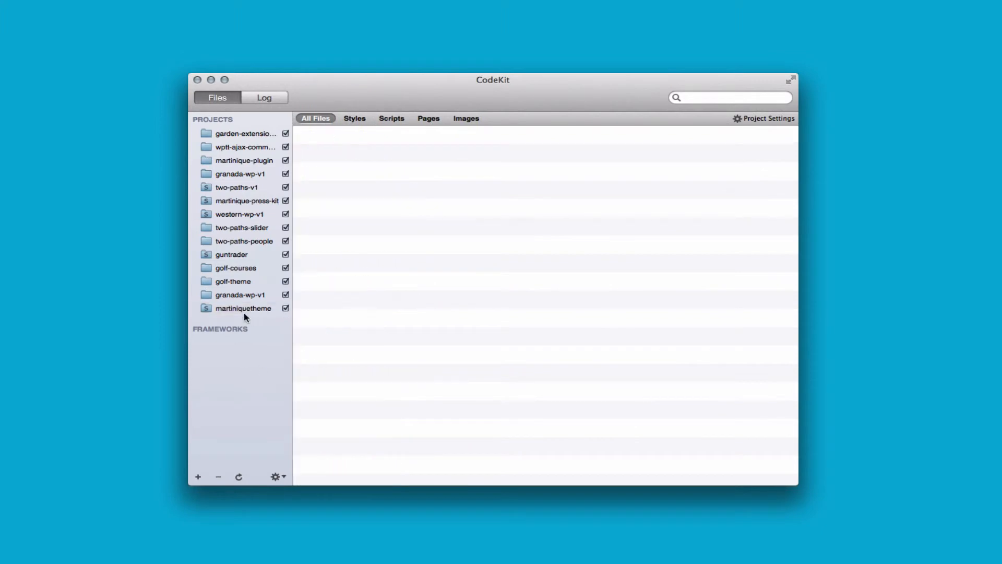
- Remove the martiniquetheme project from the projects list
click(236, 310)
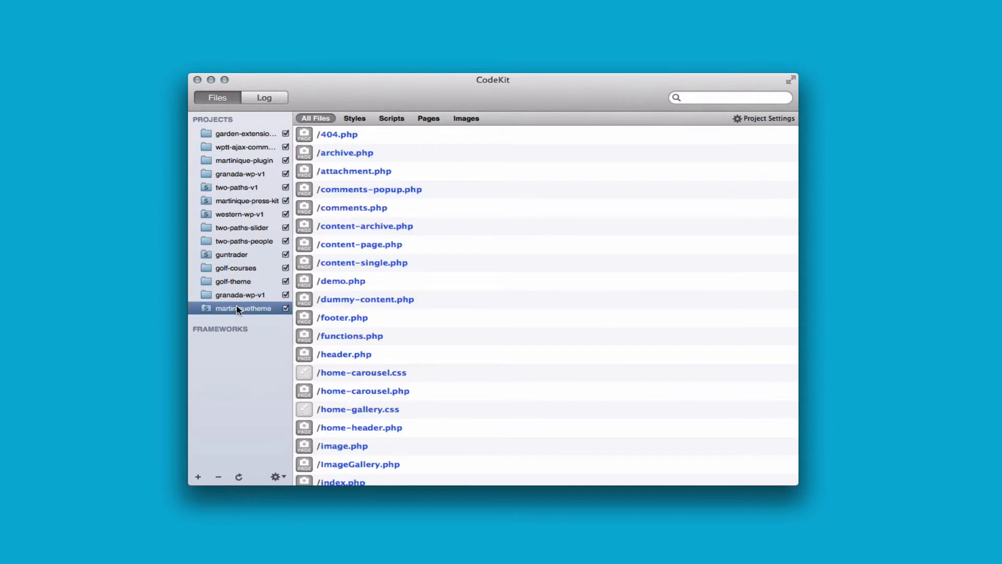
right_click(238, 309)
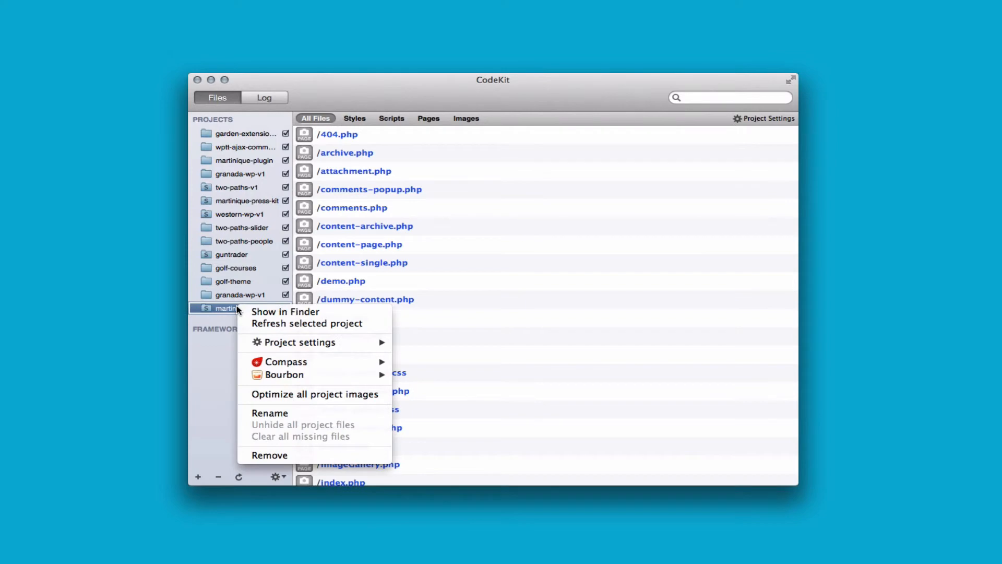
click(285, 455)
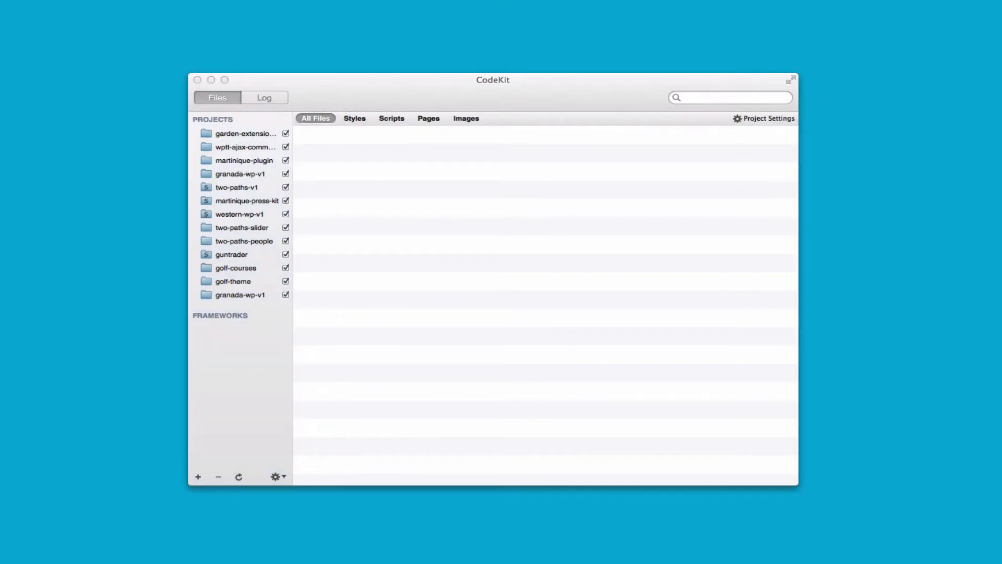
- Add the martiniquetheme folder, which contains codekit-config.json, from Finder's themes folder back to the CodeKit projects
drag(0, 115, 665, 212)
click(423, 250)
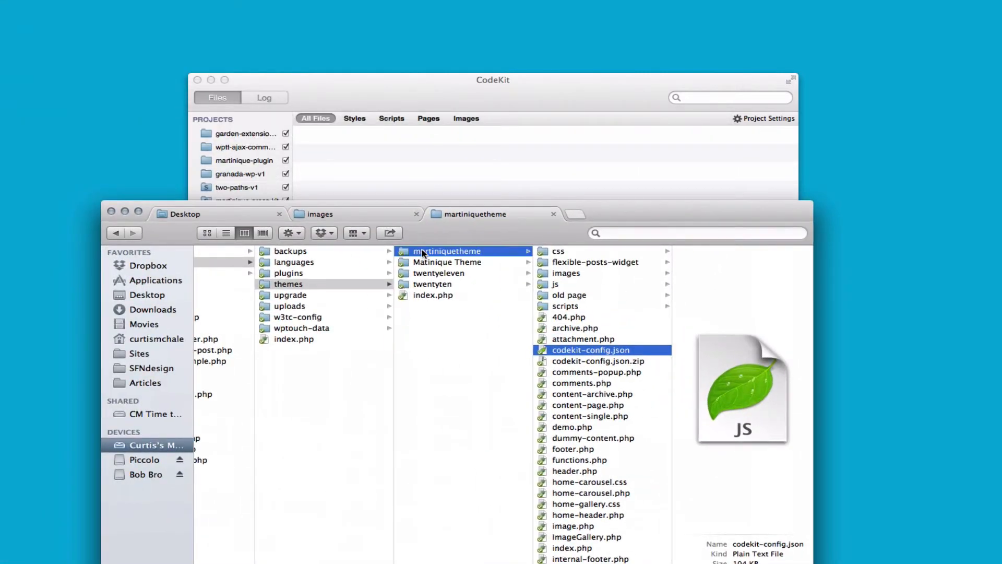
click(577, 350)
drag(412, 251, 444, 130)
click(351, 88)
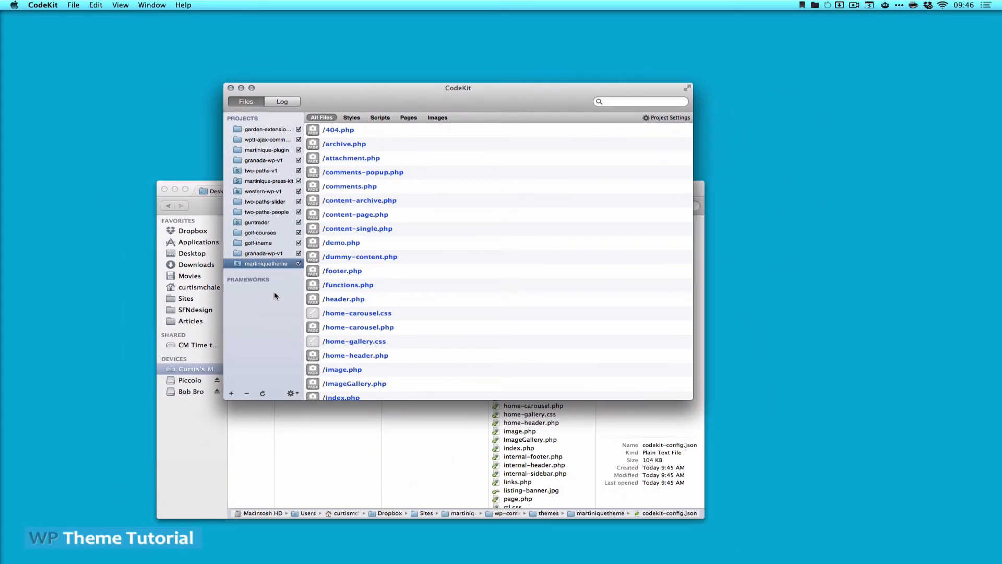
- Switch to PhpStorm to view compile.less, and locate compile.css in martiniquetheme's css folder
click(517, 477)
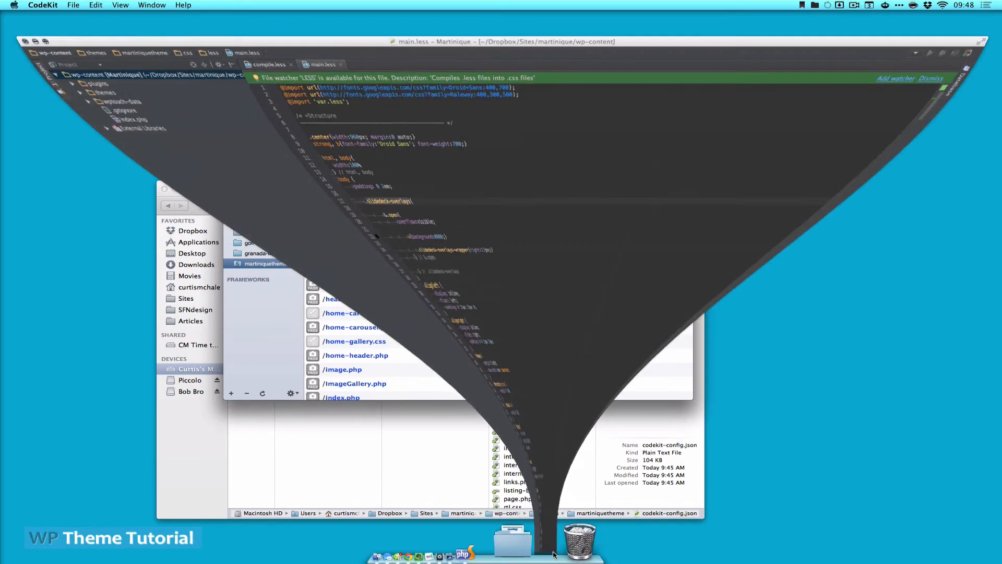
click(247, 39)
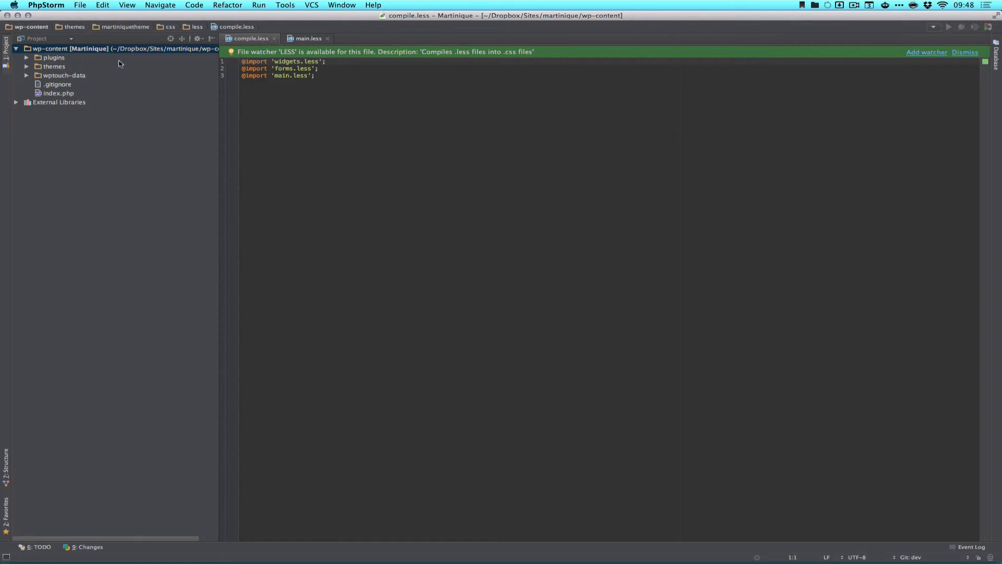
click(27, 67)
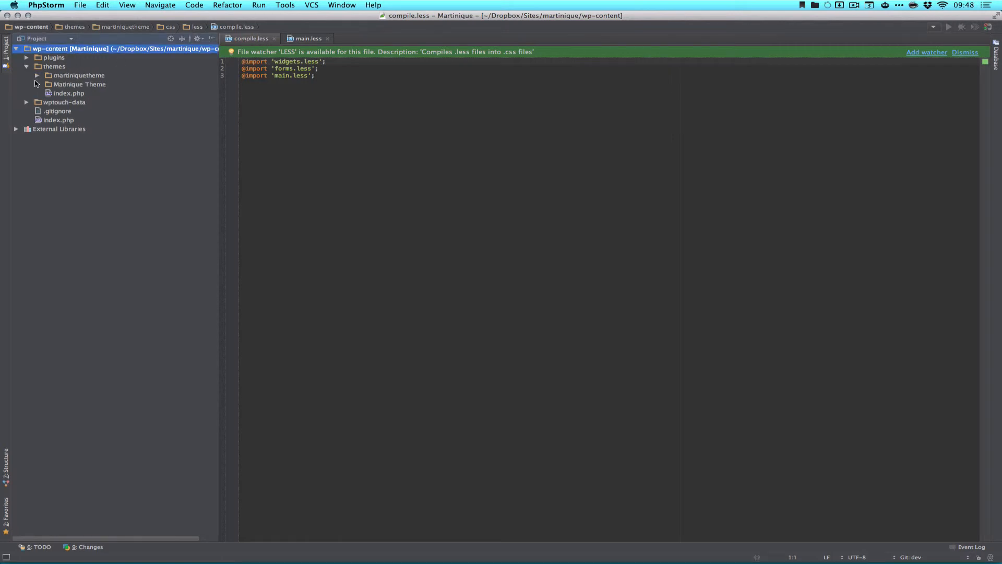
click(36, 75)
click(47, 84)
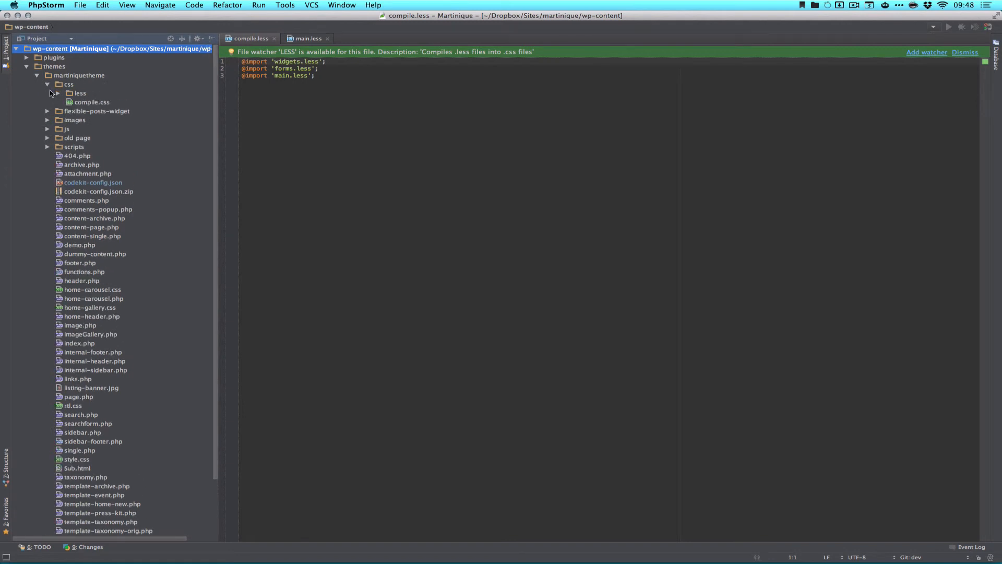
click(90, 103)
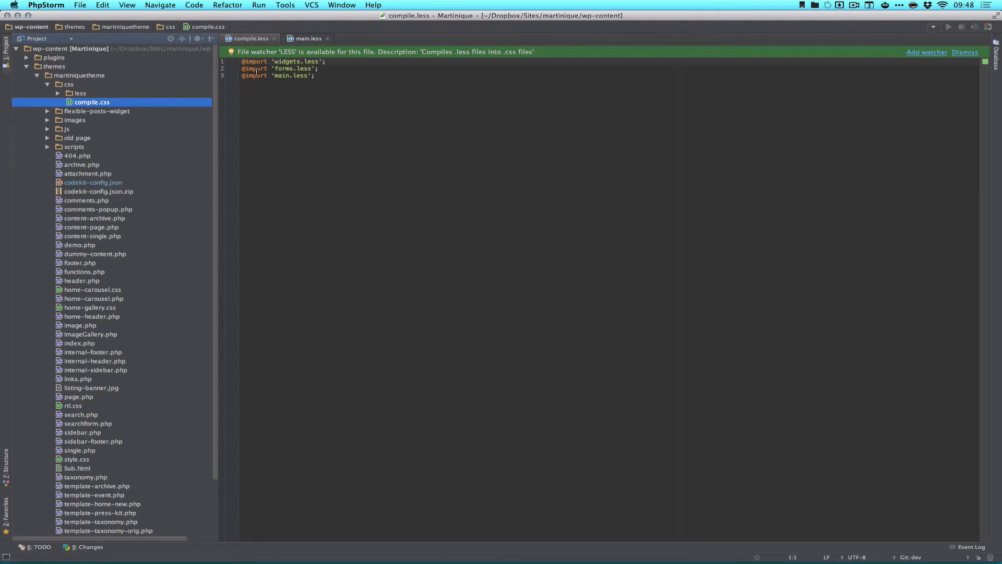
- View main.less, and try to open compile.css from martiniquetheme's css folder
click(306, 39)
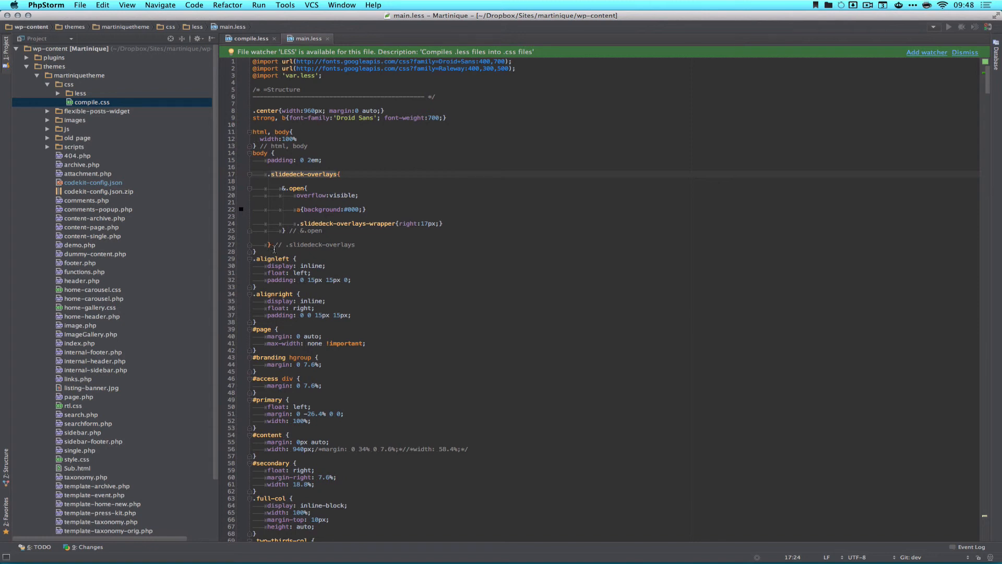
click(95, 105)
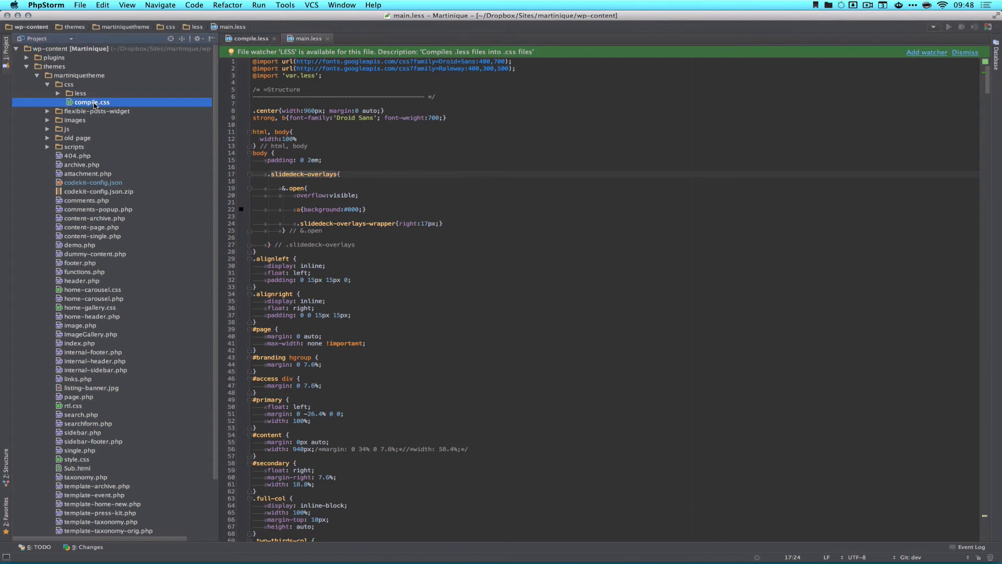
double_click(95, 104)
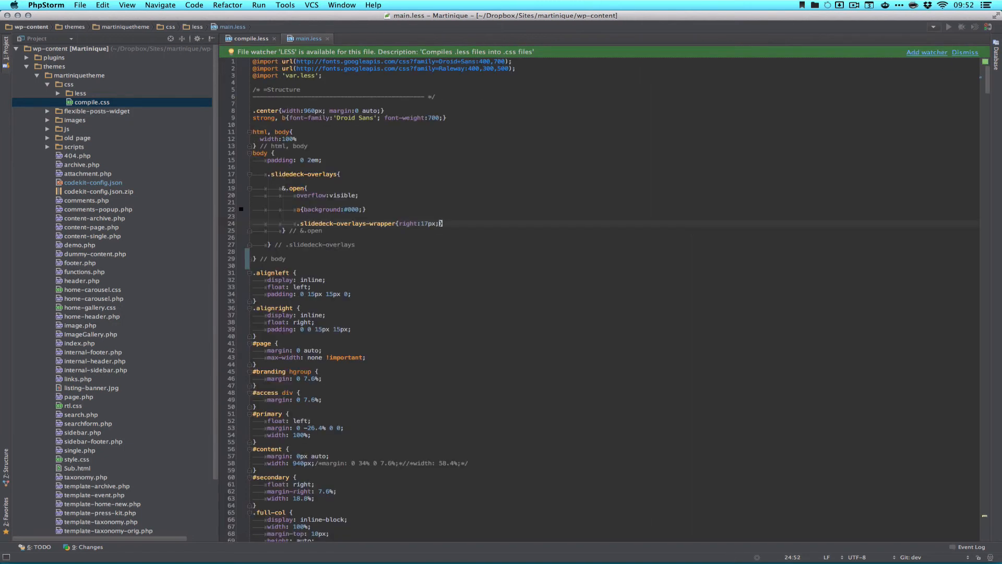
key(Return)
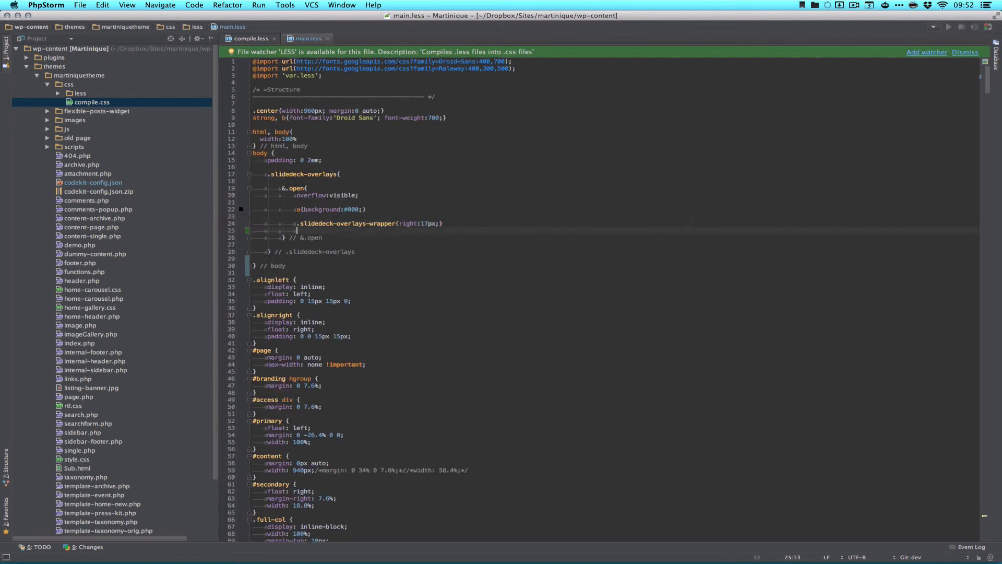
key(Return)
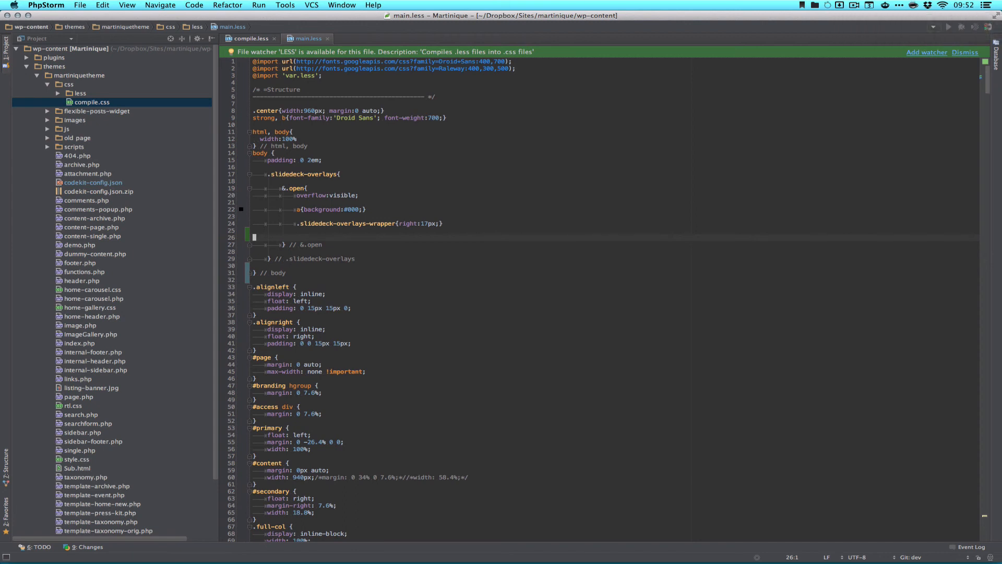
key(BackSpace)
key(BackSpace)
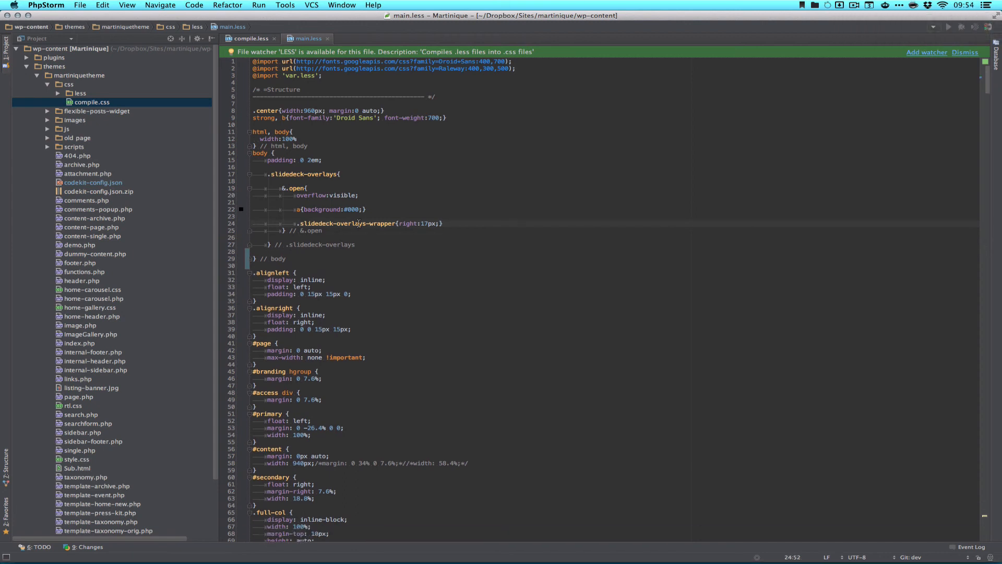